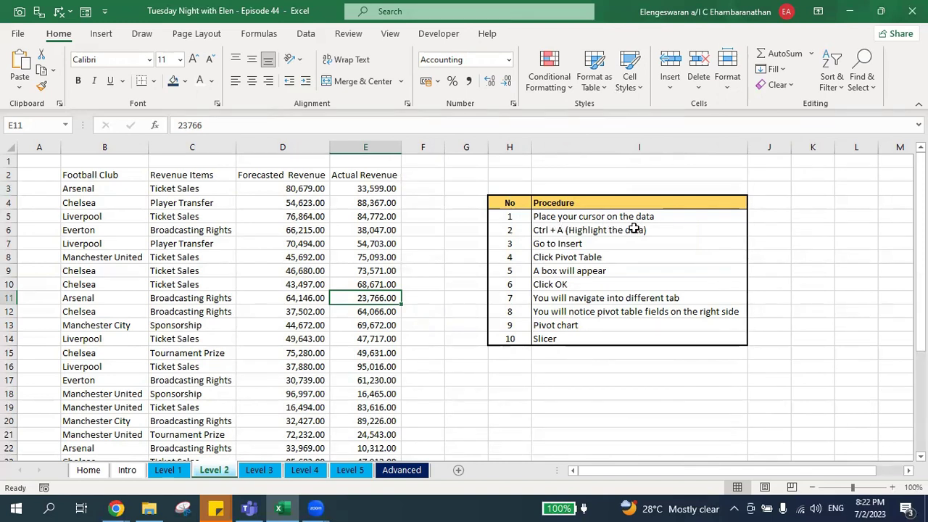
- From cell D6, select the whole revenue data range B2:E33 with Ctrl+A
{"action": "left_click", "coordinate": [276, 233]}
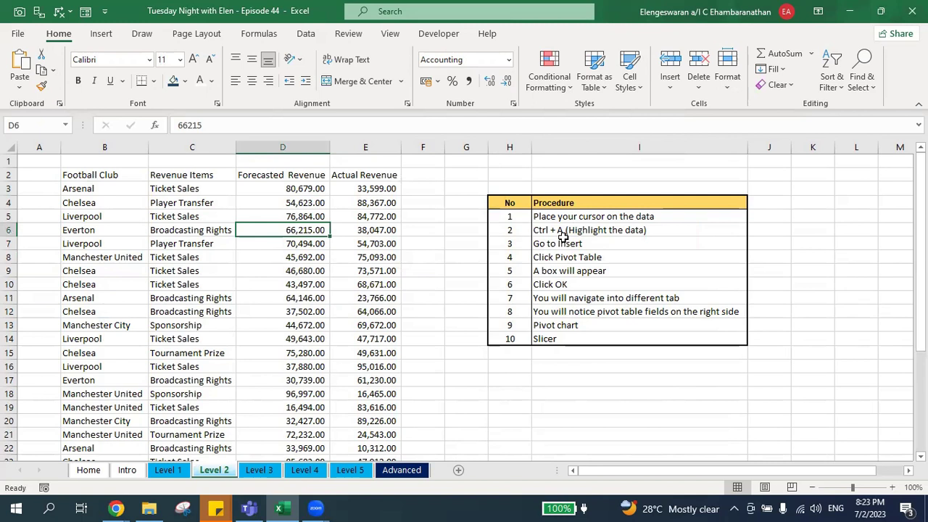
{"action": "key", "text": "ctrl+a"}
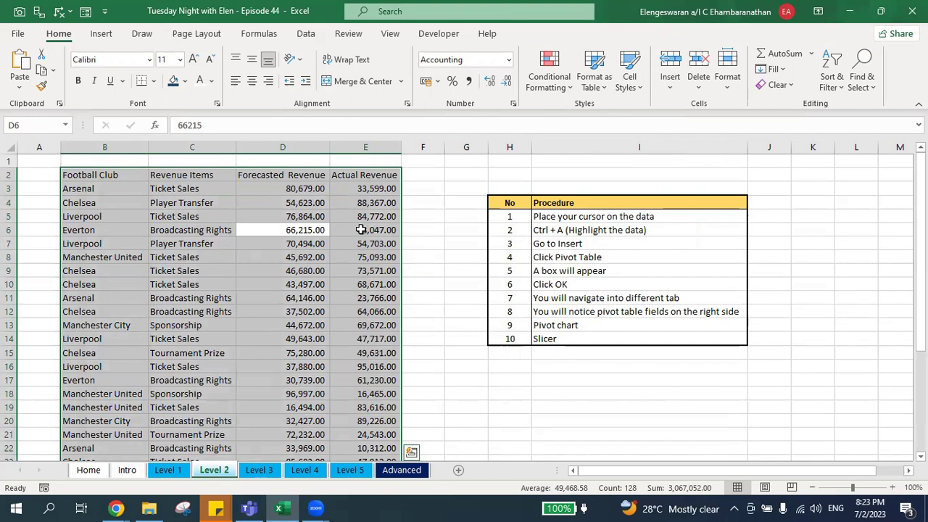
{"action": "left_click", "coordinate": [816, 248]}
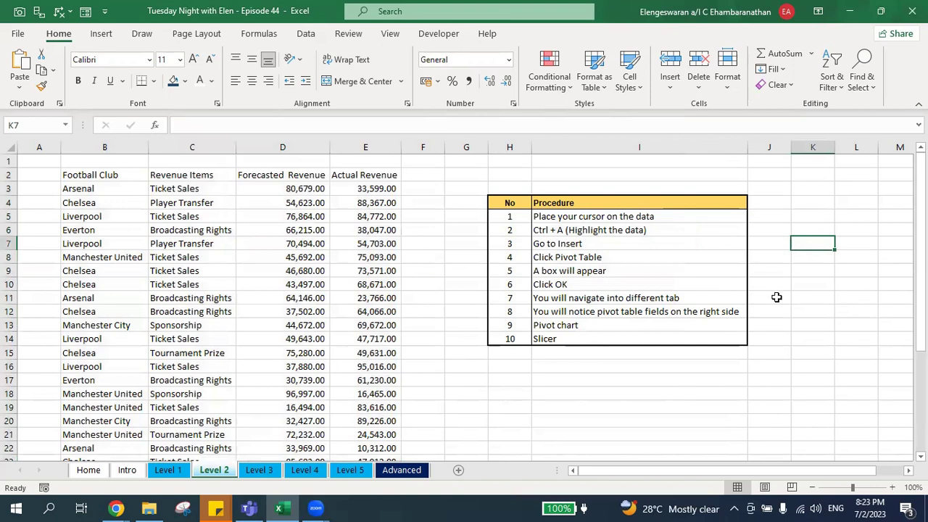
{"action": "key", "text": "ctrl+a"}
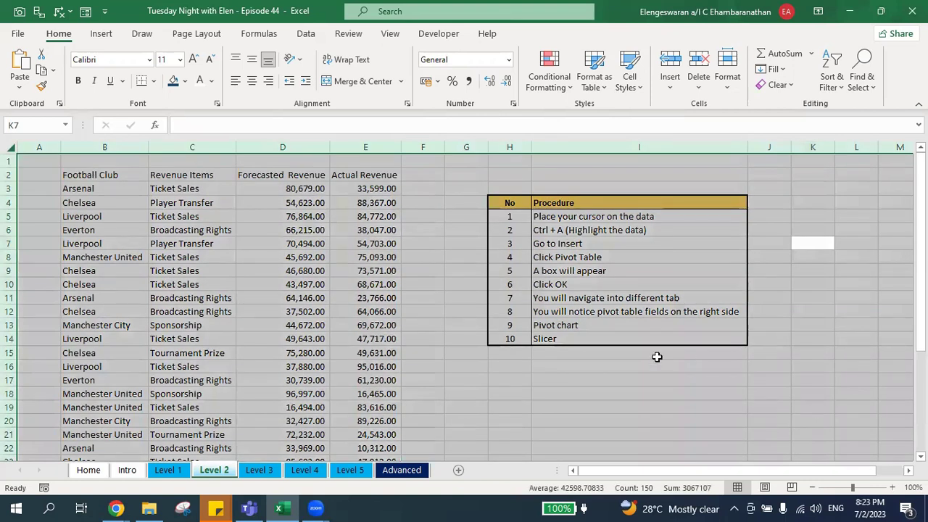
{"action": "left_click", "coordinate": [613, 274]}
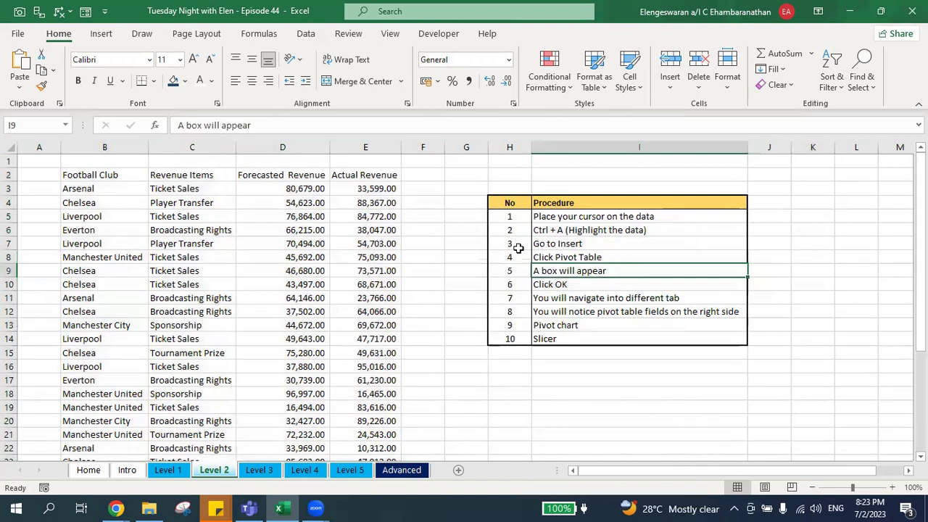
{"action": "key", "text": "ctrl+a"}
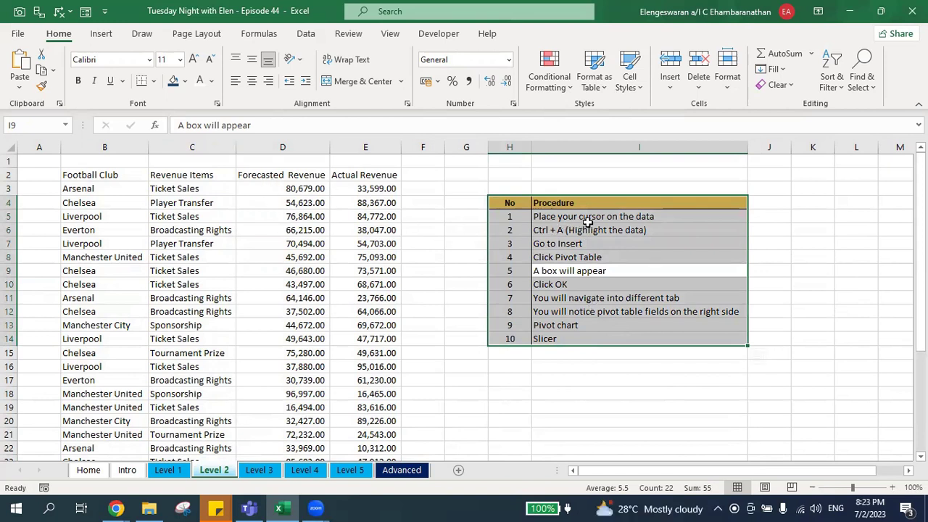
{"action": "left_click", "coordinate": [382, 202]}
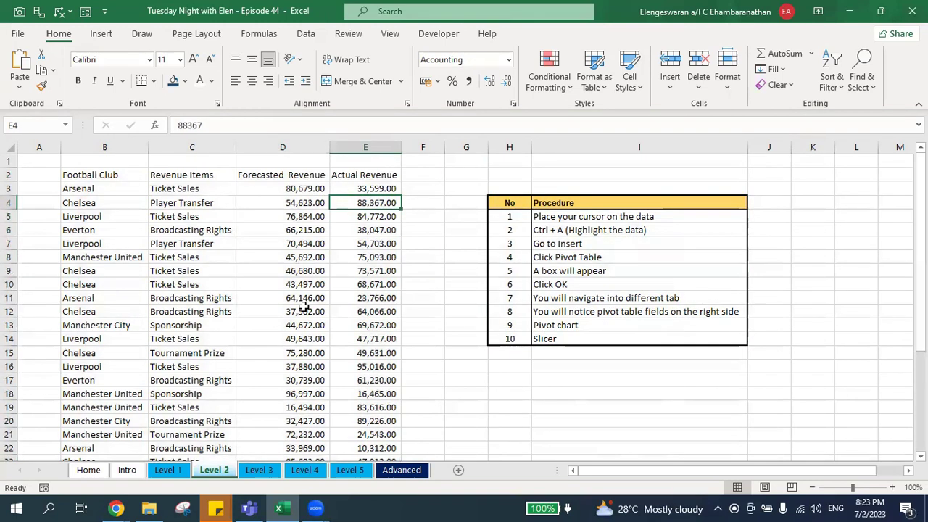
{"action": "key", "text": "ctrl+a"}
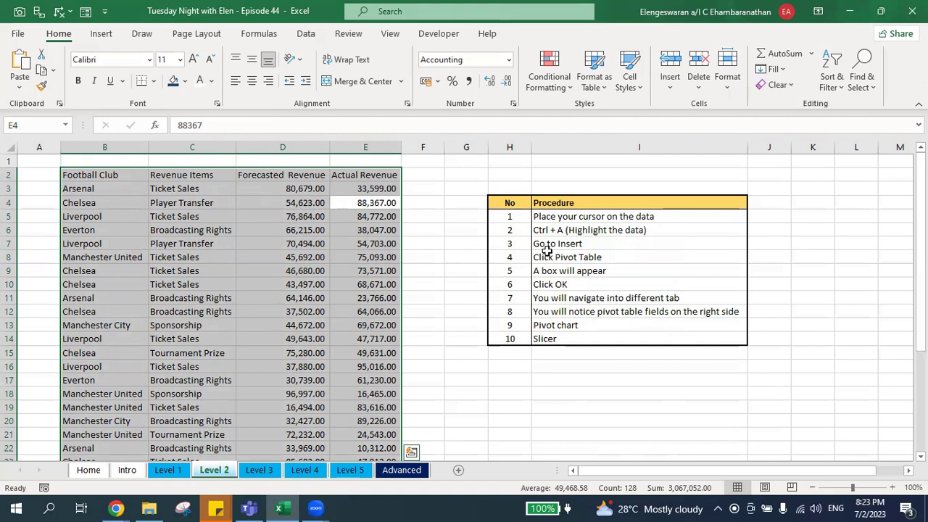
- Start a PivotTable from range 'Level 2'!$B$2:$E$33, with New Worksheet as the destination
{"action": "left_click", "coordinate": [94, 36]}
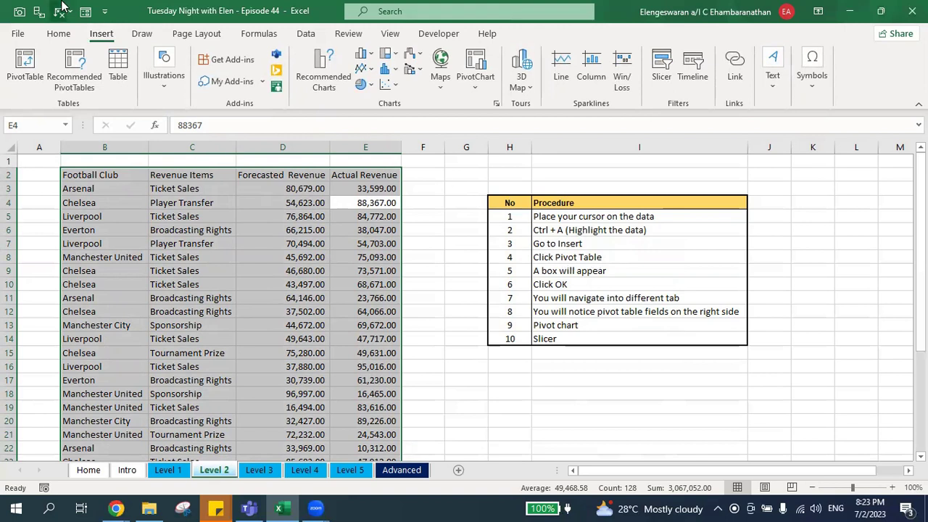
{"action": "left_click", "coordinate": [27, 65]}
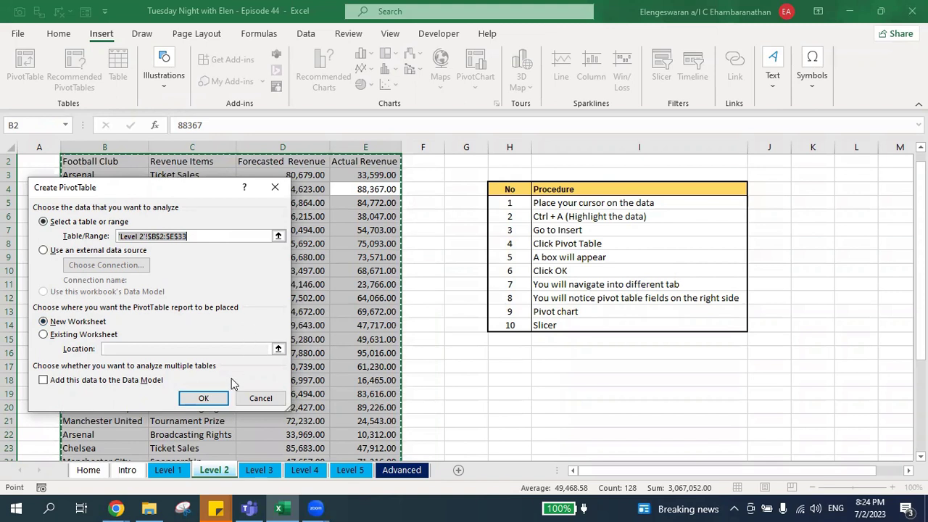
- Create empty PivotTable2 on Sheet9, checking the Level 2 data sheet before returning
{"action": "left_click", "coordinate": [203, 399]}
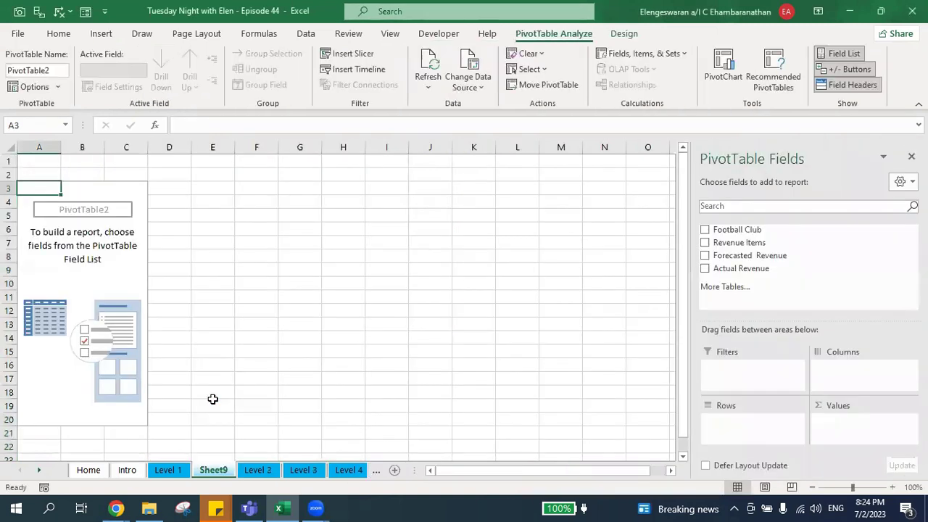
{"action": "left_click", "coordinate": [265, 472]}
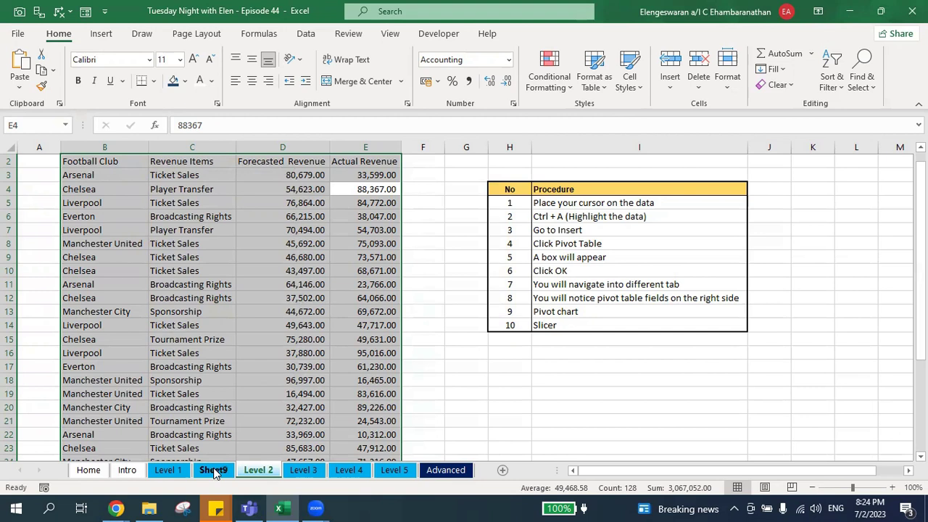
{"action": "left_click", "coordinate": [213, 469]}
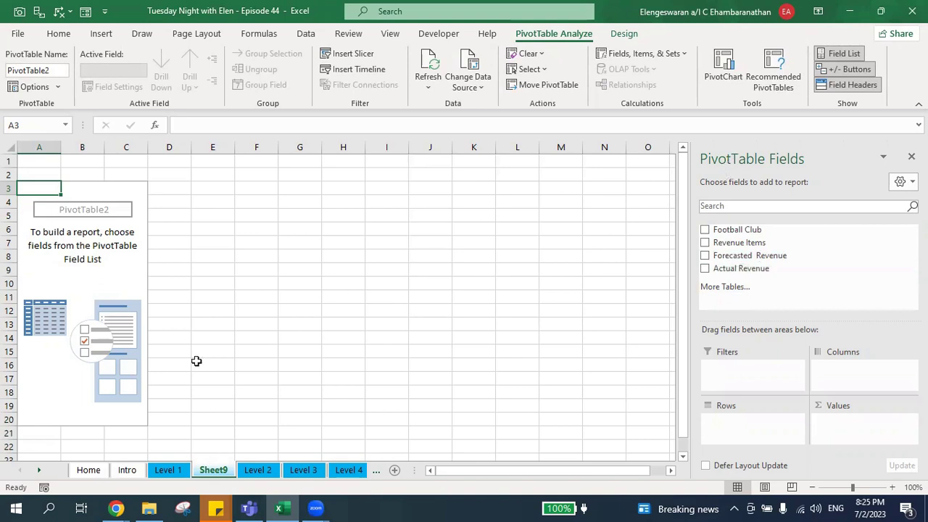
{"action": "left_click", "coordinate": [255, 470]}
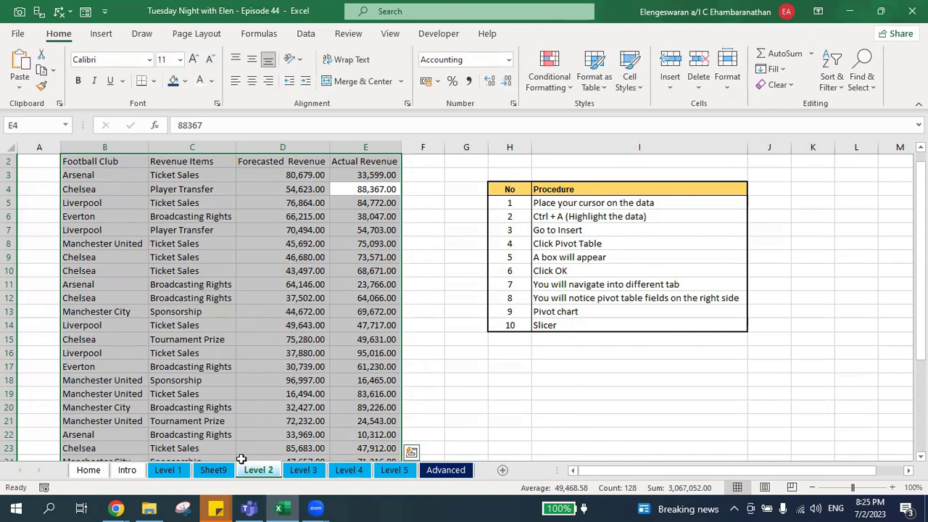
{"action": "left_click", "coordinate": [213, 470]}
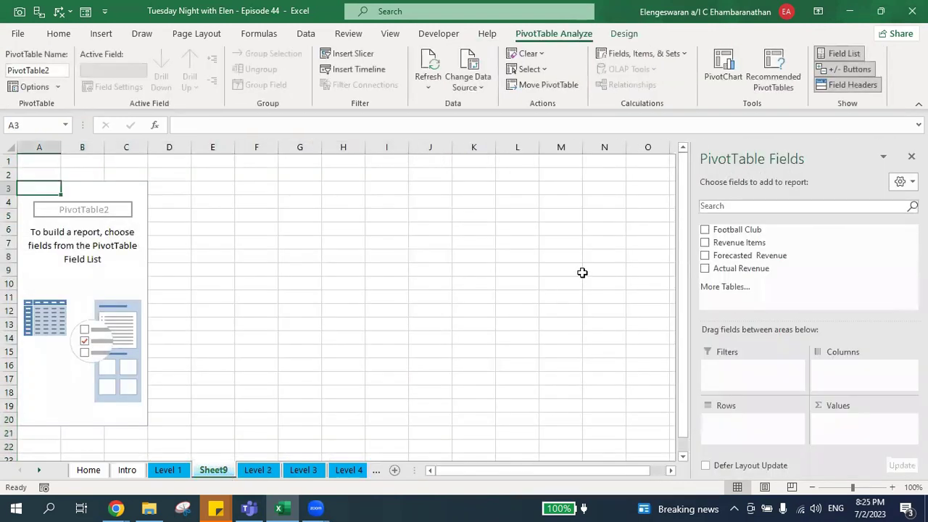
- Put Football Club in Rows, Actual and Forecasted Revenue in Values, Revenue Items in Filters
{"action": "left_click_drag", "start_coordinate": [739, 230], "coordinate": [748, 418]}
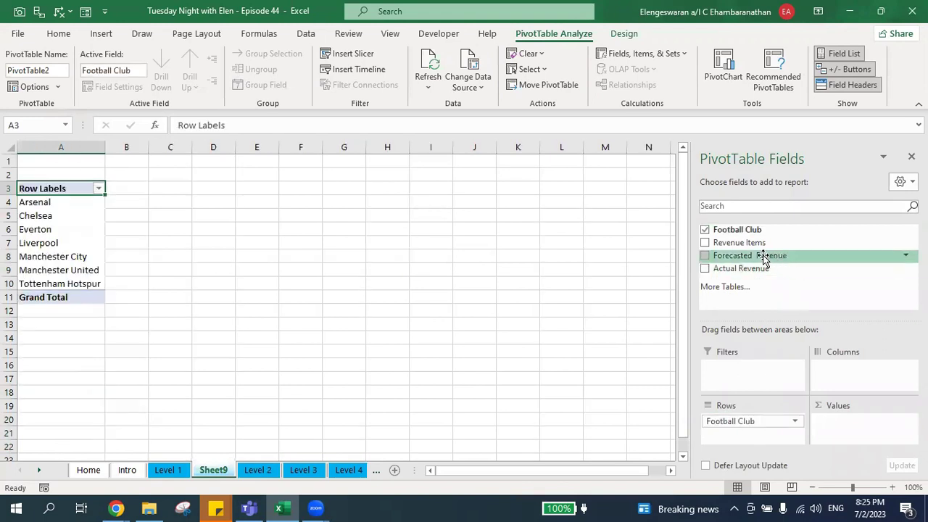
{"action": "left_click_drag", "start_coordinate": [758, 269], "coordinate": [849, 435]}
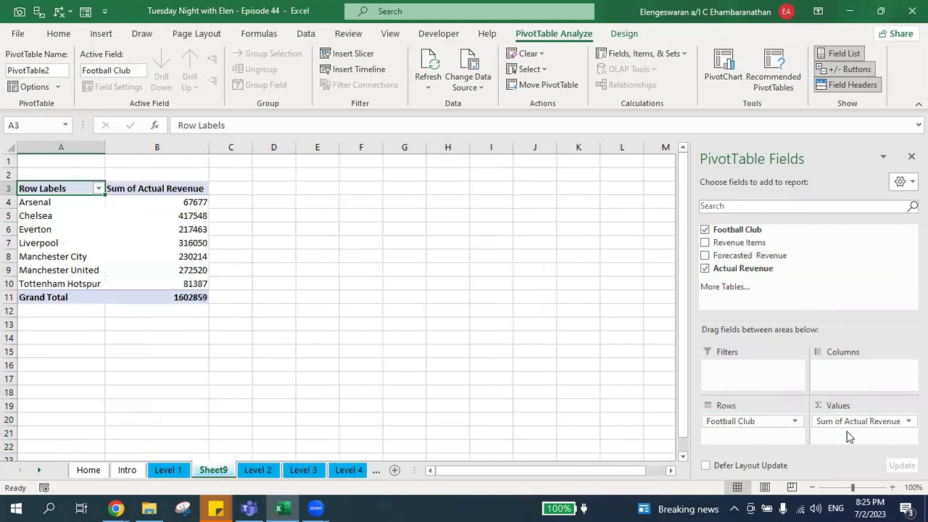
{"action": "left_click_drag", "start_coordinate": [756, 255], "coordinate": [850, 433]}
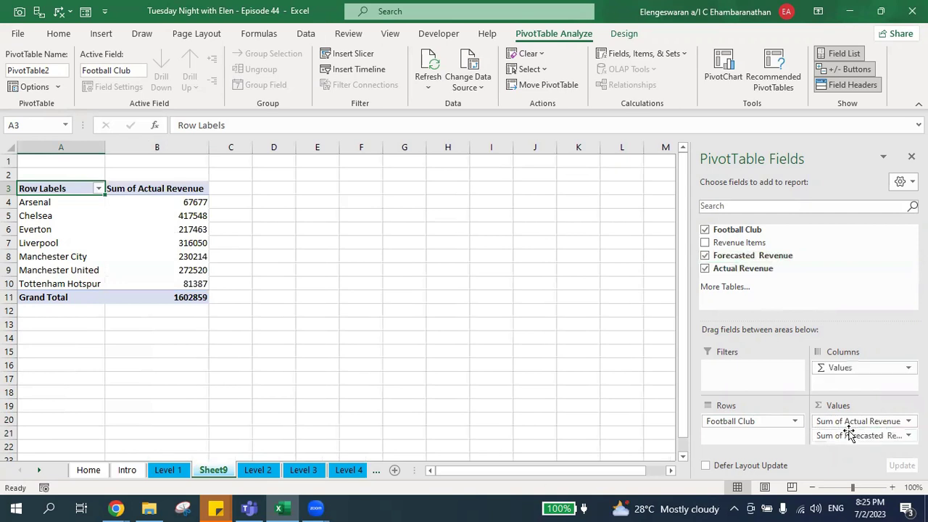
{"action": "left_click_drag", "start_coordinate": [739, 243], "coordinate": [765, 376]}
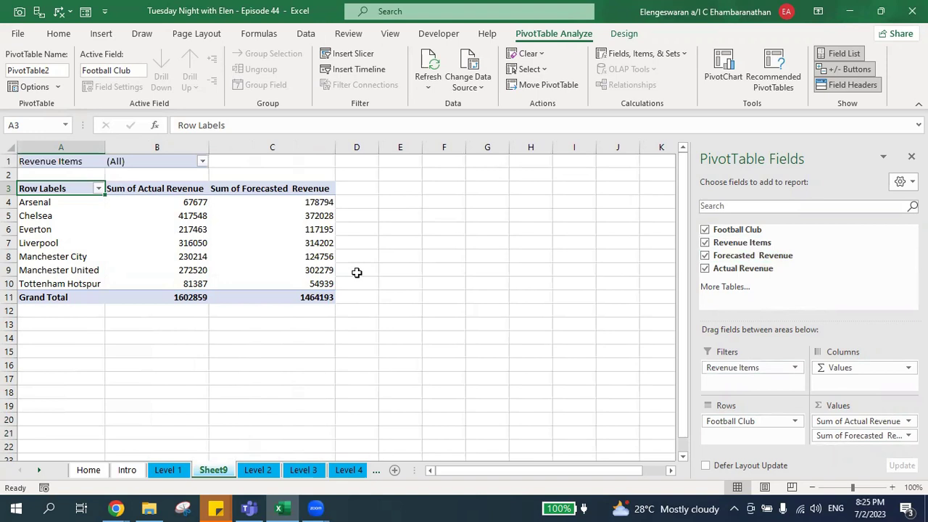
- Select both revenue value columns of the pivot table, B4:C11
{"action": "key", "text": "Down"}
{"action": "key", "text": "Right"}
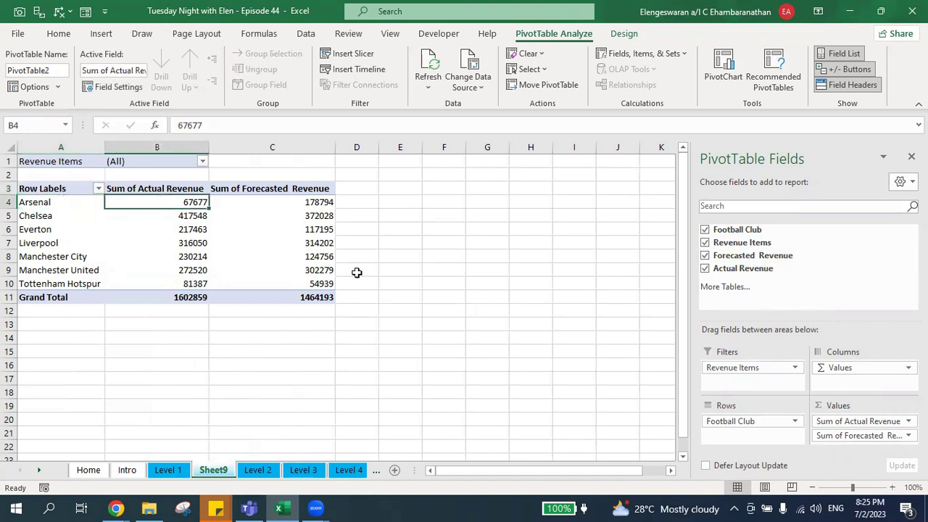
{"action": "key", "text": "Down"}
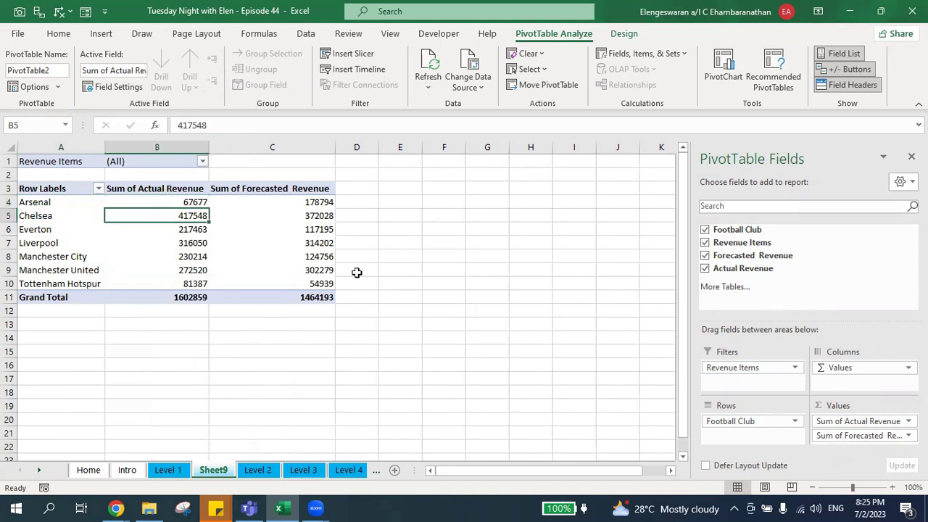
{"action": "key", "text": "Up"}
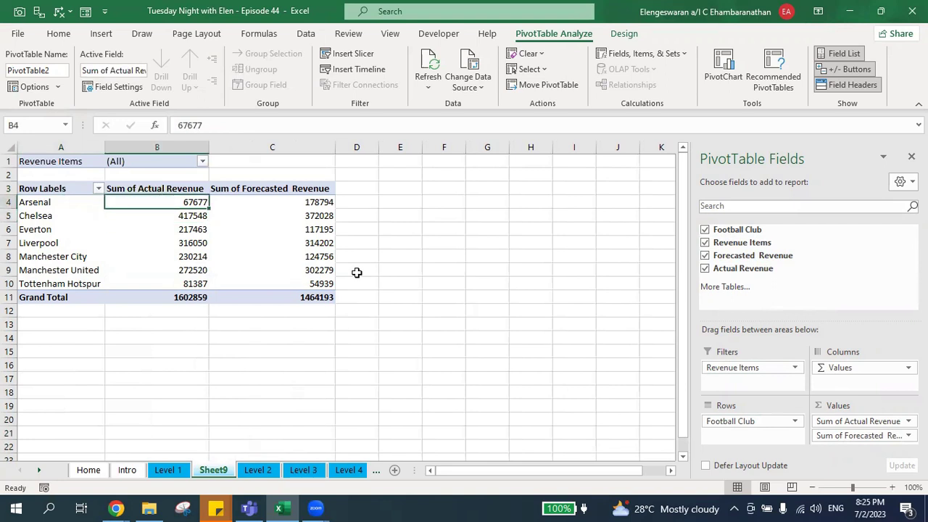
{"action": "key", "text": "ctrl+shift+Down"}
{"action": "key", "text": "ctrl+shift+Right"}
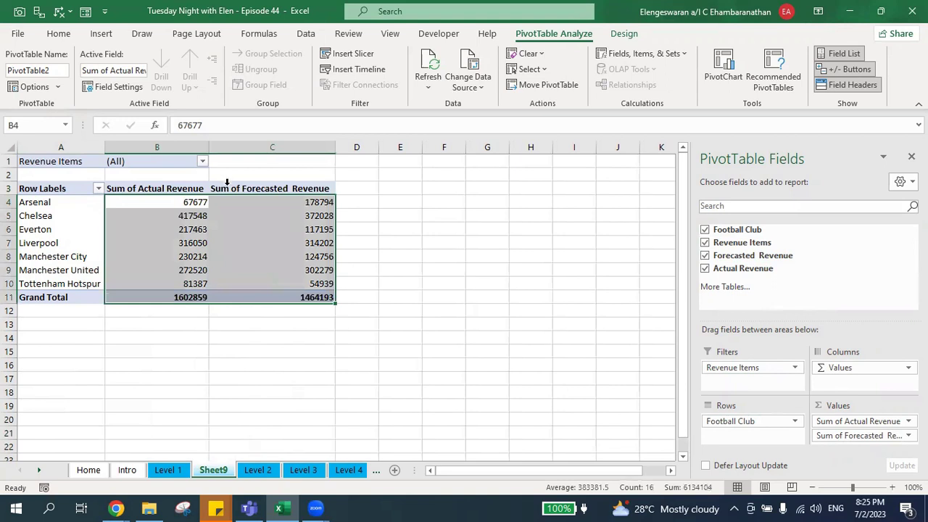
- Format the selected revenue values as Accounting with symbol None and 0 decimal places
{"action": "right_click", "coordinate": [250, 214]}
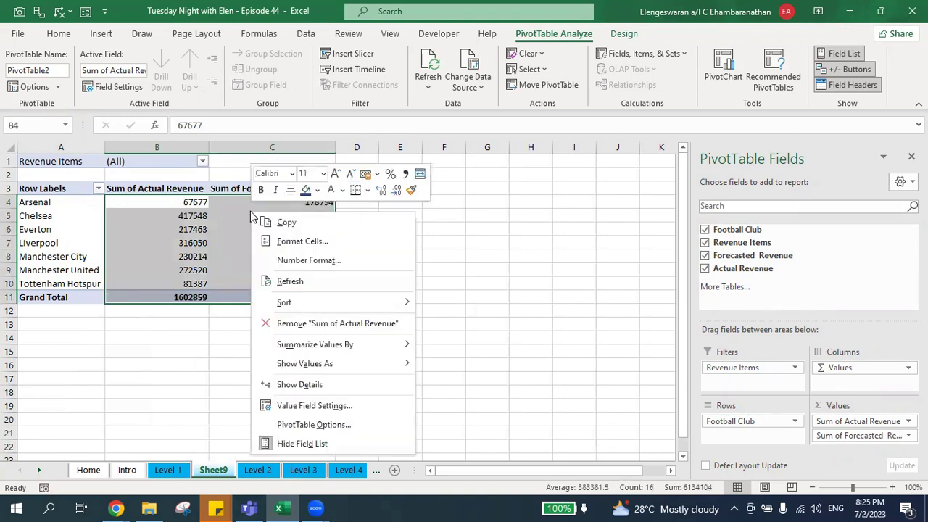
{"action": "left_click", "coordinate": [300, 243]}
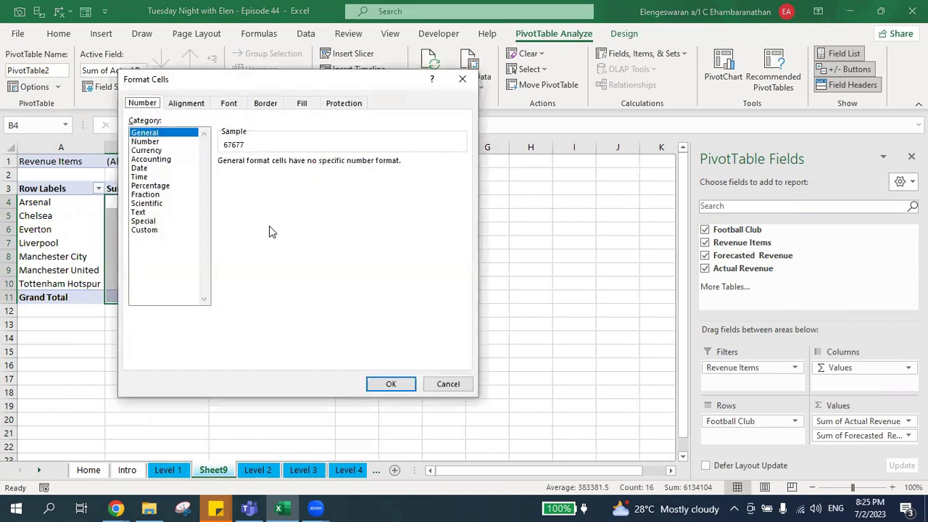
{"action": "left_click", "coordinate": [160, 159]}
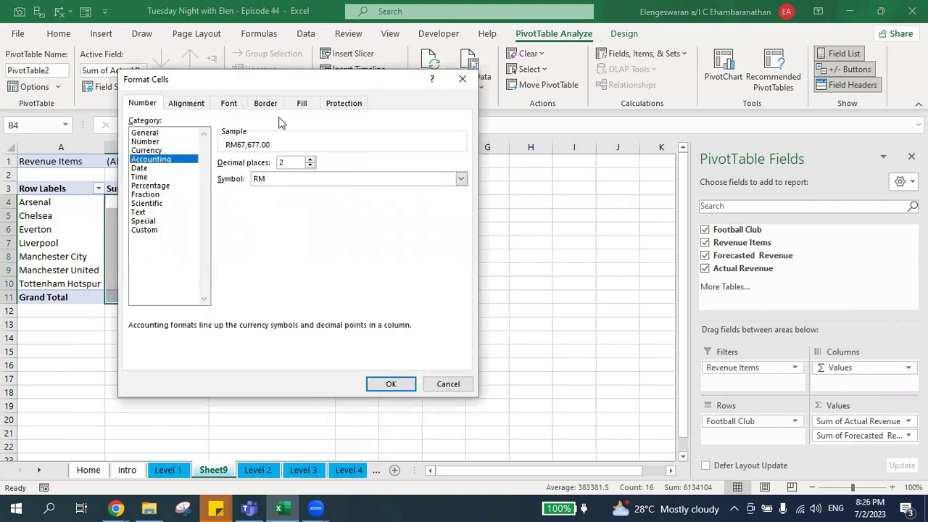
{"action": "left_click", "coordinate": [272, 181]}
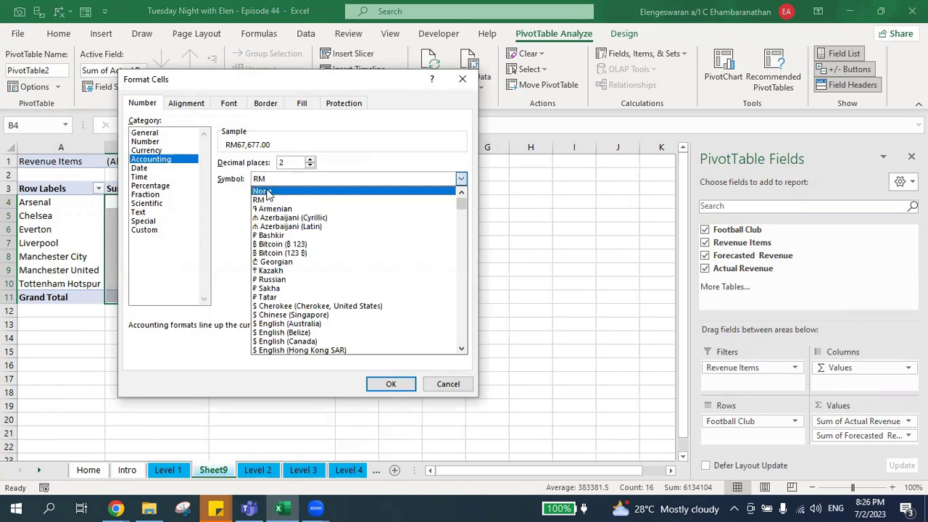
{"action": "left_click", "coordinate": [268, 191]}
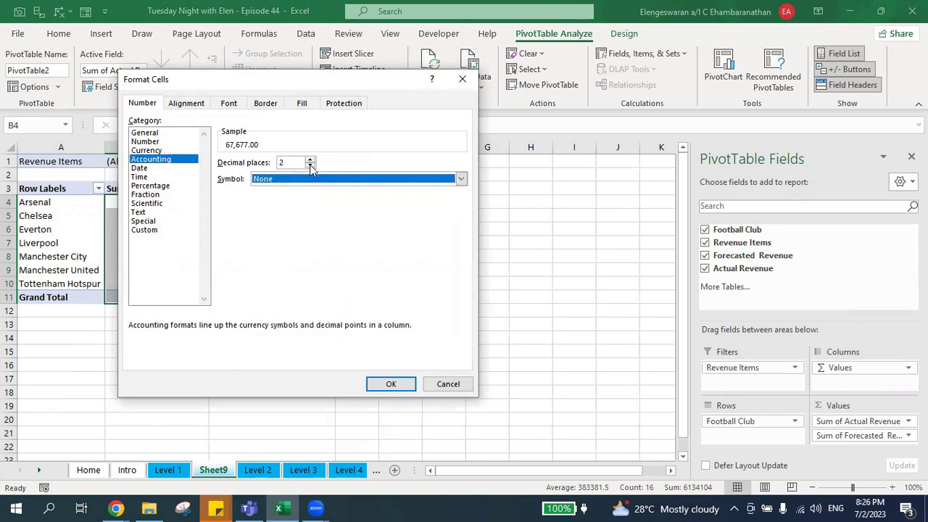
{"action": "left_click", "coordinate": [310, 164]}
{"action": "left_click", "coordinate": [310, 165]}
{"action": "left_click", "coordinate": [389, 389]}
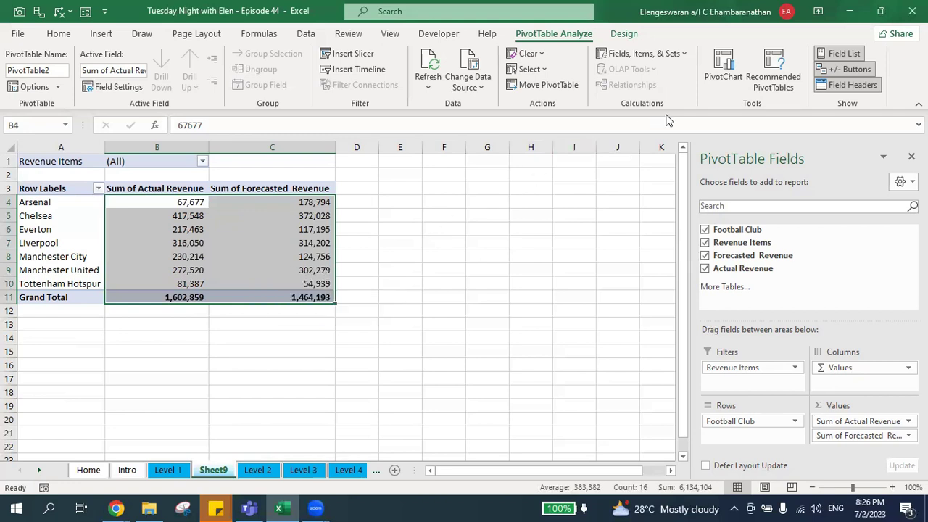
- Insert a clustered column PivotChart, widen it, and hide all field buttons on the chart
{"action": "left_click", "coordinate": [725, 72]}
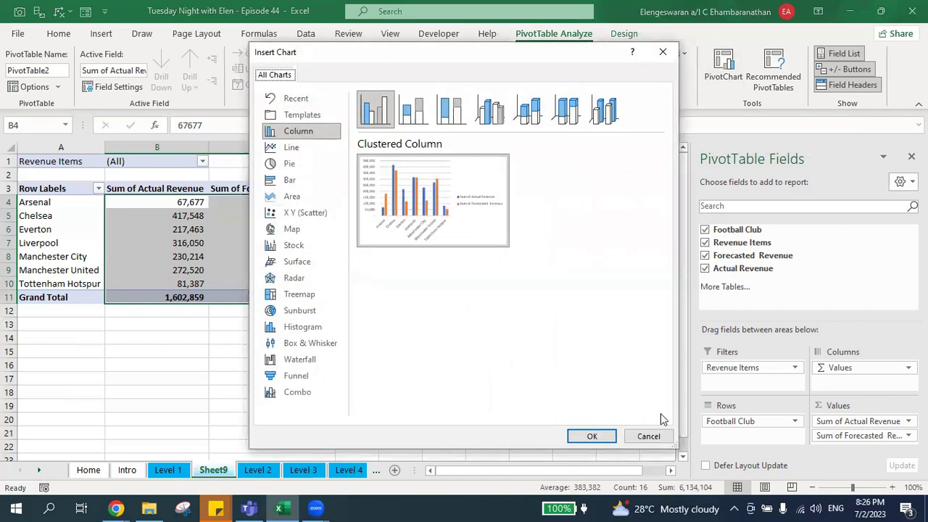
{"action": "left_click", "coordinate": [591, 435]}
{"action": "left_click_drag", "start_coordinate": [507, 404], "coordinate": [626, 392]}
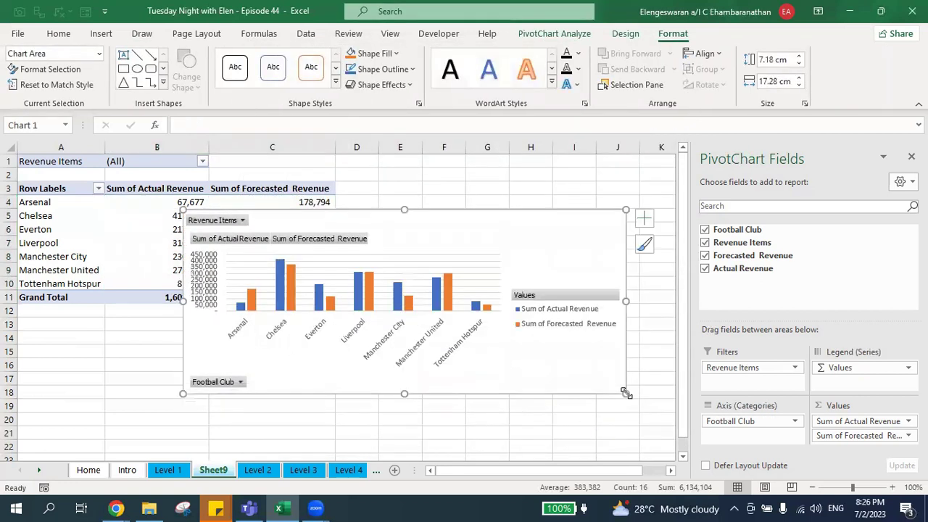
{"action": "right_click", "coordinate": [219, 247]}
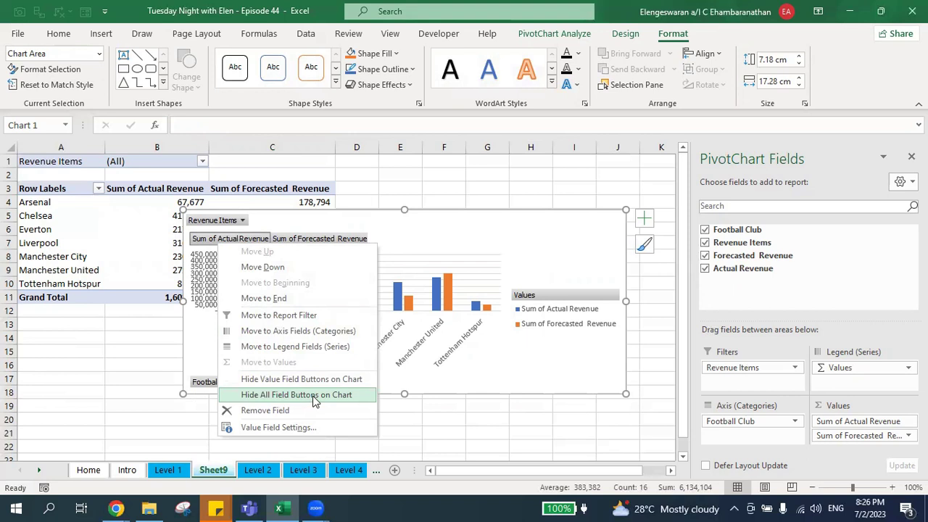
{"action": "left_click", "coordinate": [282, 398]}
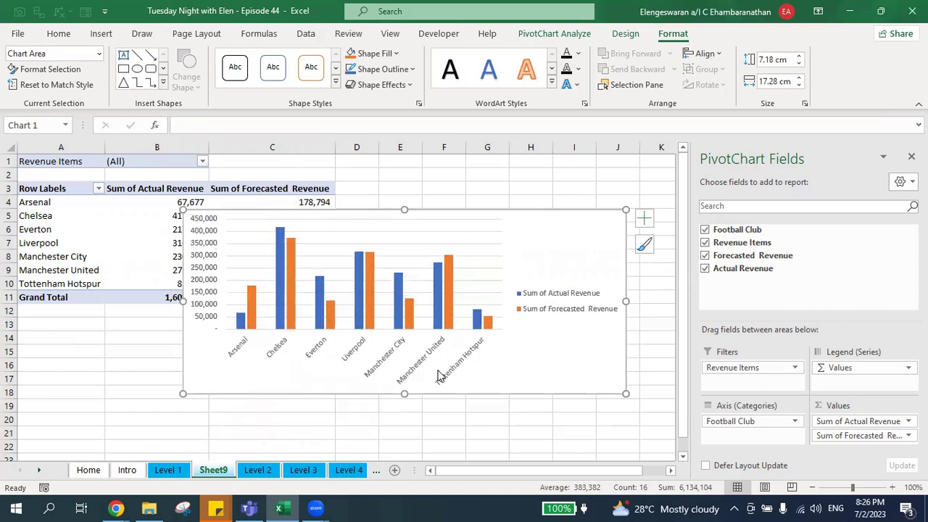
- Delete the vertical value axis, add a data table, and enlarge the chart to 8.64 × 22.75 cm
{"action": "left_click", "coordinate": [210, 304]}
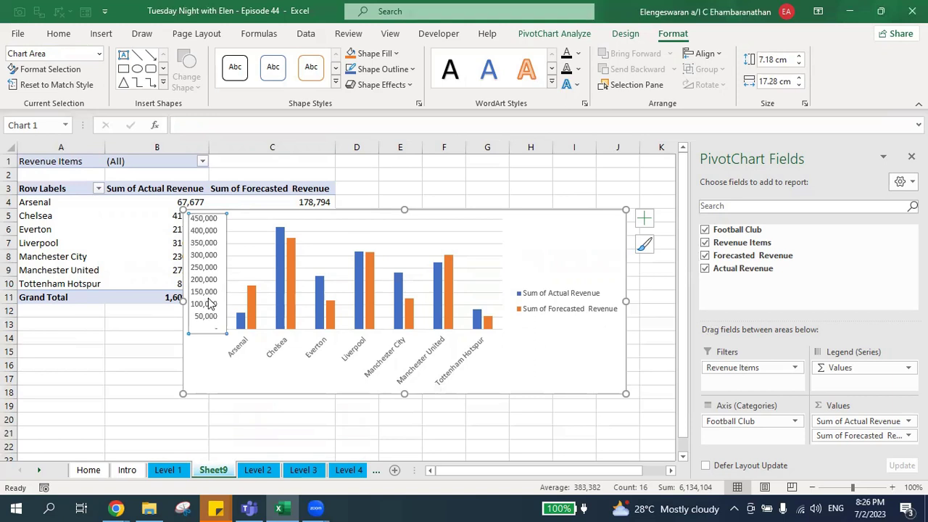
{"action": "key", "text": "Delete"}
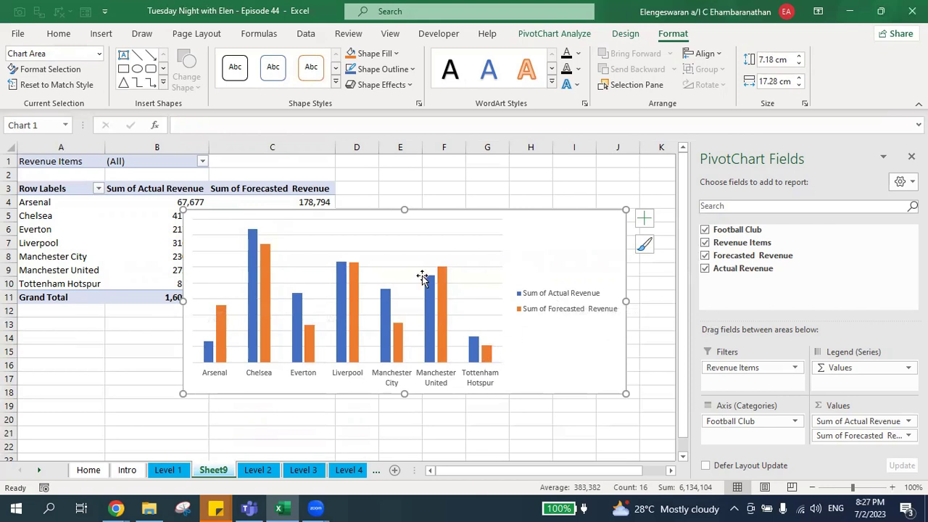
{"action": "left_click", "coordinate": [642, 221]}
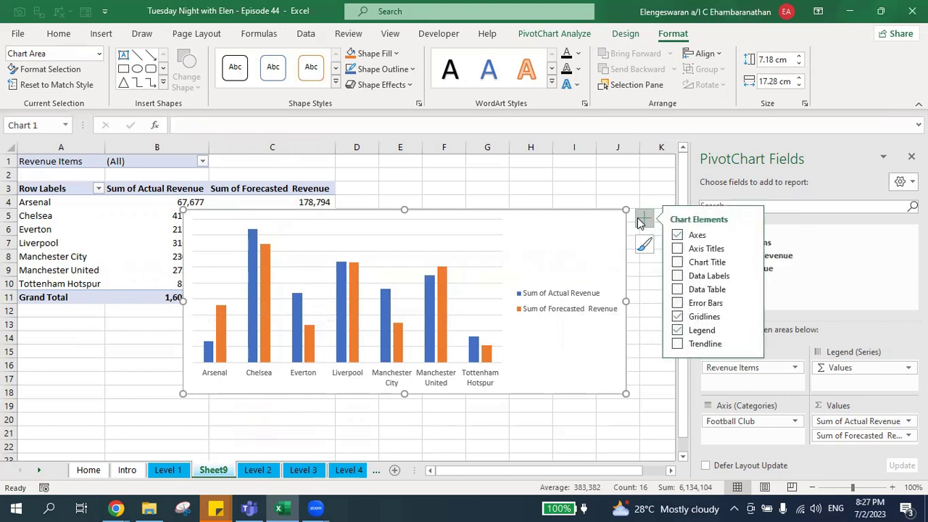
{"action": "left_click", "coordinate": [677, 289]}
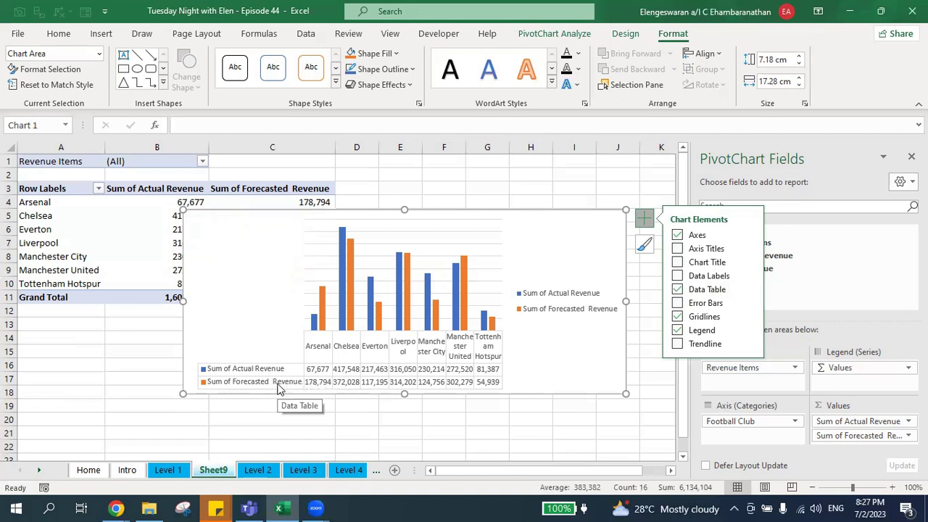
{"action": "left_click_drag", "start_coordinate": [182, 395], "coordinate": [43, 430]}
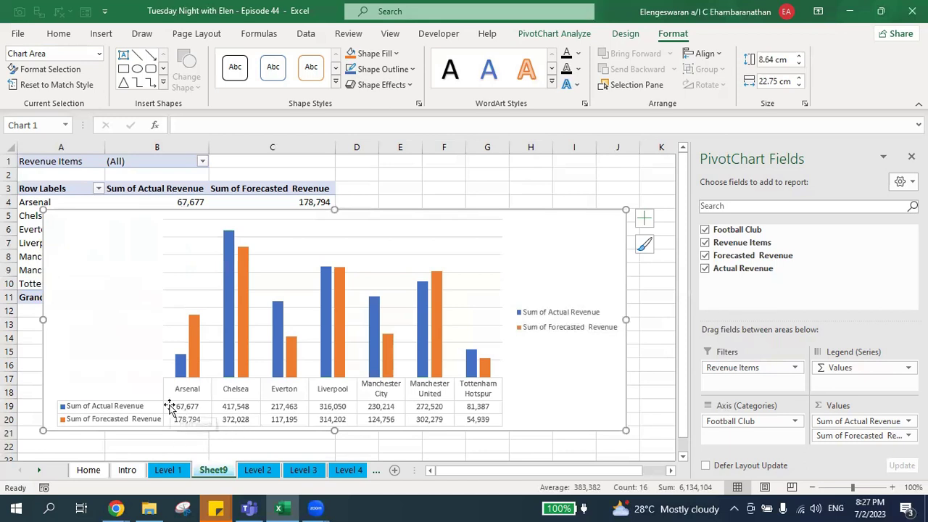
- Add a chart title and link it to cell B1 with the formula =Sheet9!$B$1
{"action": "left_click", "coordinate": [642, 219]}
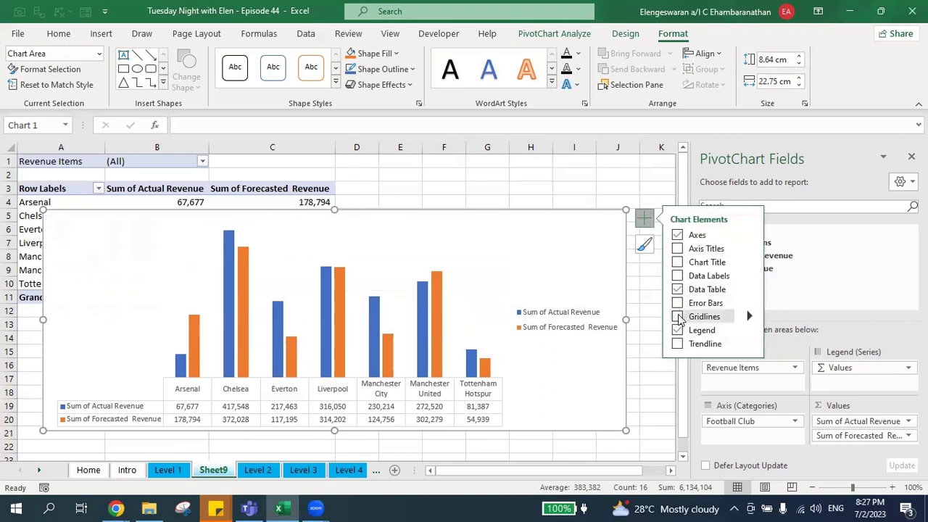
{"action": "left_click", "coordinate": [678, 262]}
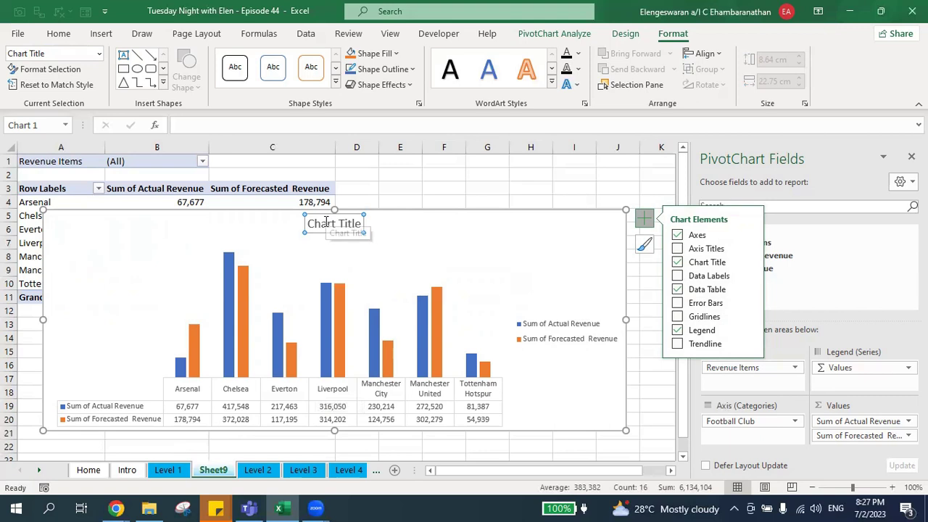
{"action": "left_click", "coordinate": [287, 126]}
{"action": "type", "text": "="}
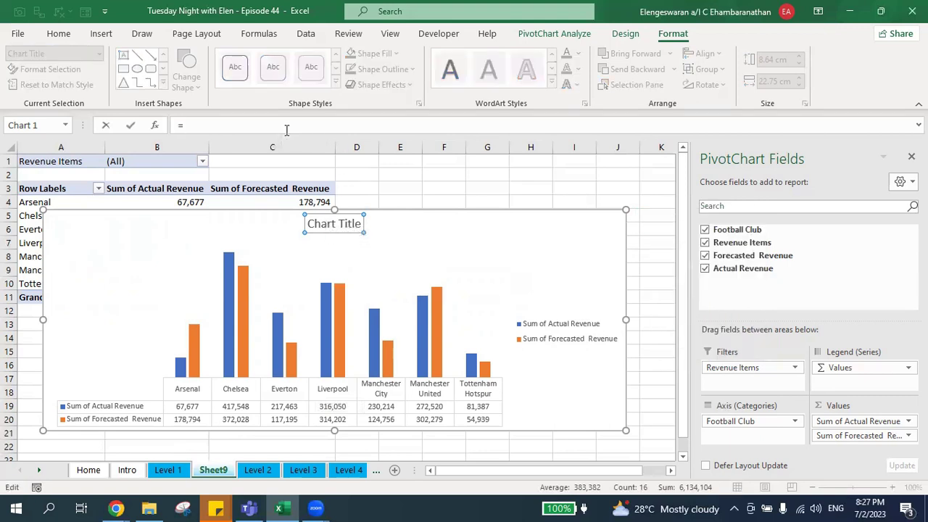
{"action": "left_click", "coordinate": [150, 161]}
{"action": "key", "text": "Return"}
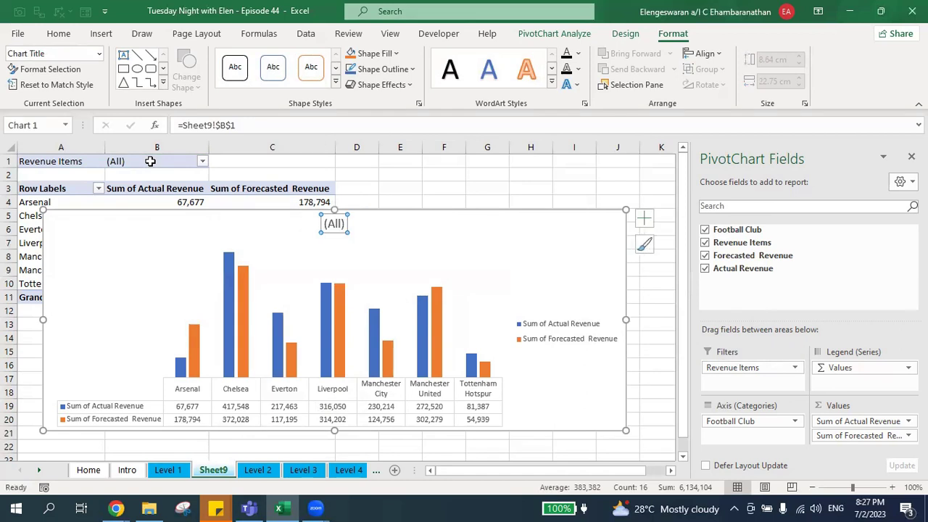
- Insert a slicer for the Revenue Items field and drag it right of the chart onto columns K–M
{"action": "left_click", "coordinate": [586, 36]}
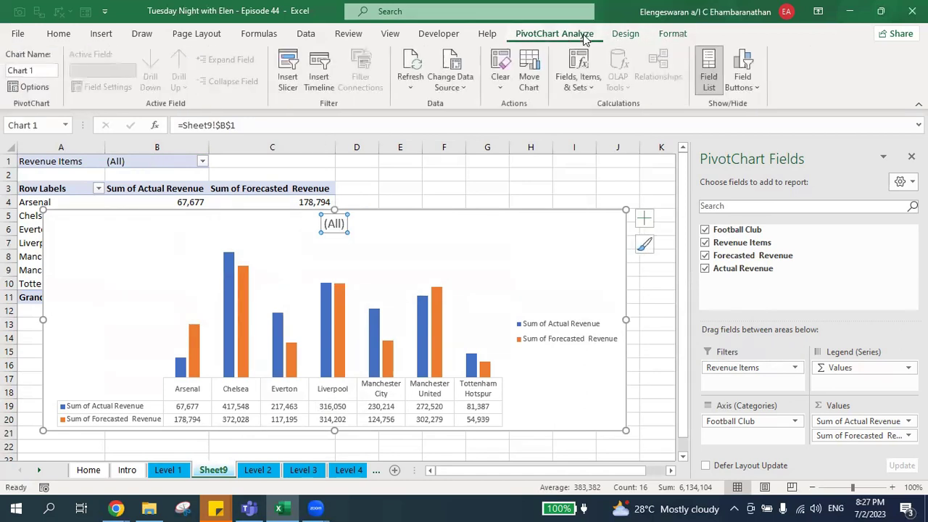
{"action": "left_click", "coordinate": [290, 70]}
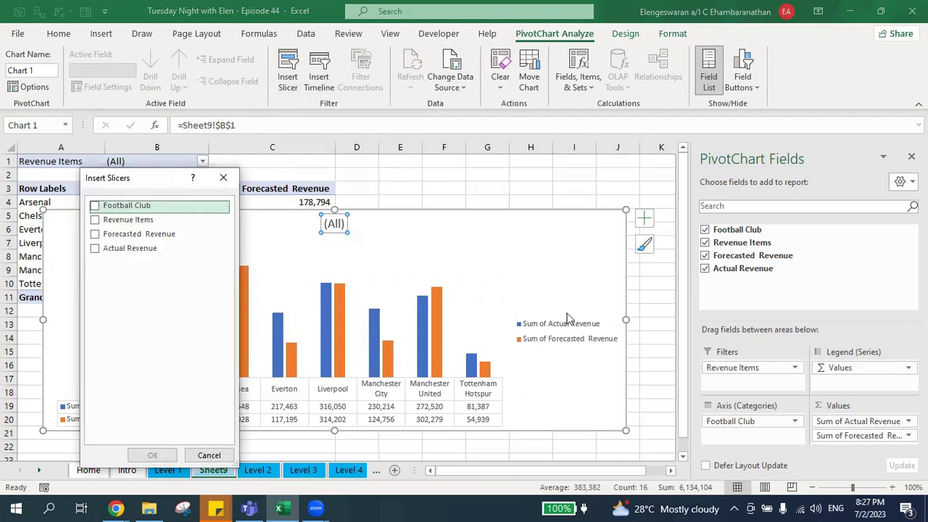
{"action": "left_click", "coordinate": [108, 220]}
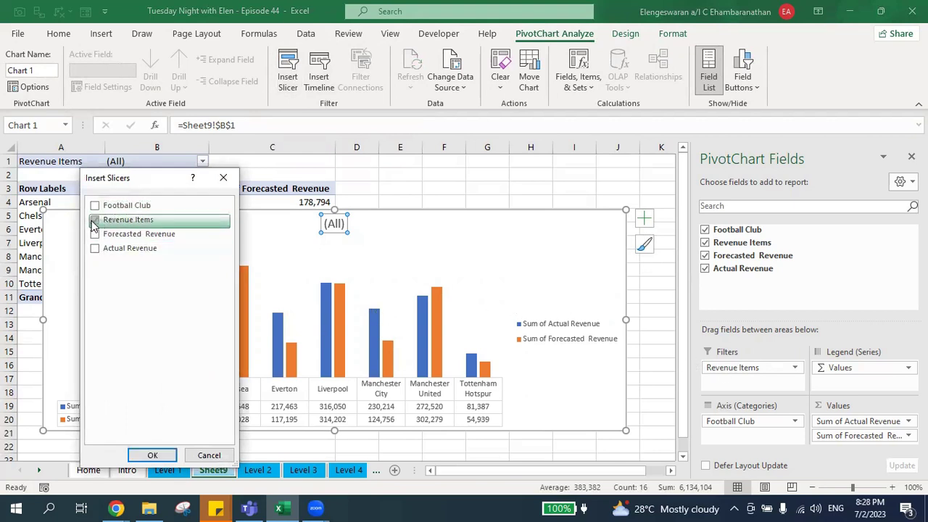
{"action": "left_click", "coordinate": [153, 454]}
{"action": "left_click_drag", "start_coordinate": [324, 239], "coordinate": [683, 218]}
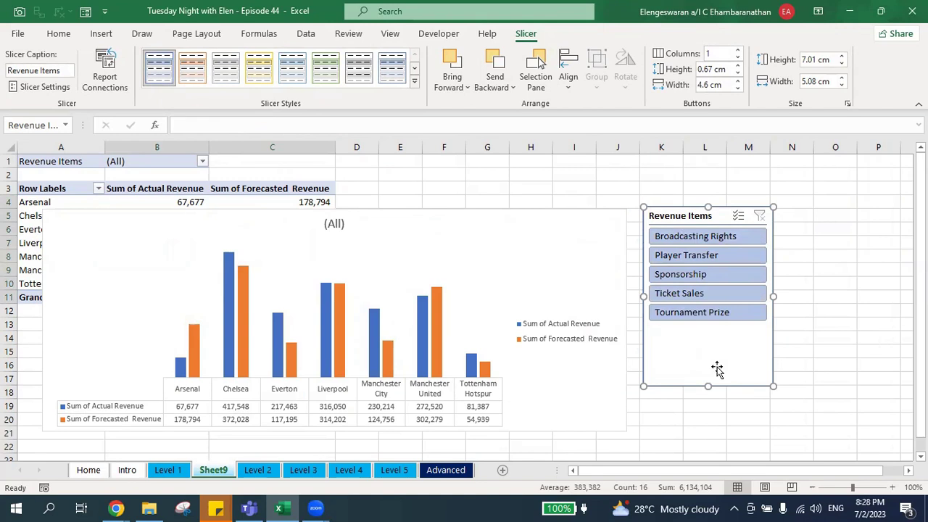
- Give the slicer the blue style instead of dark green, then select Player Transfer
{"action": "left_click", "coordinate": [414, 81]}
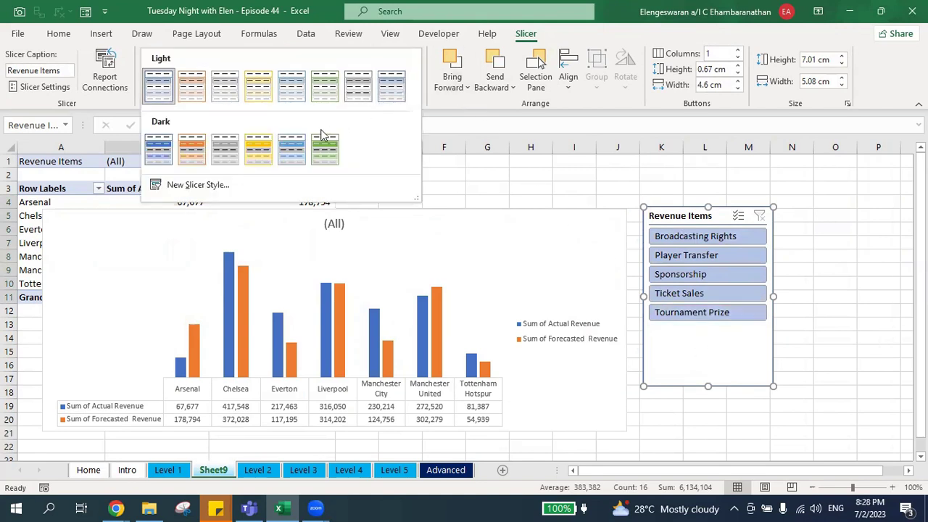
{"action": "left_click", "coordinate": [323, 157]}
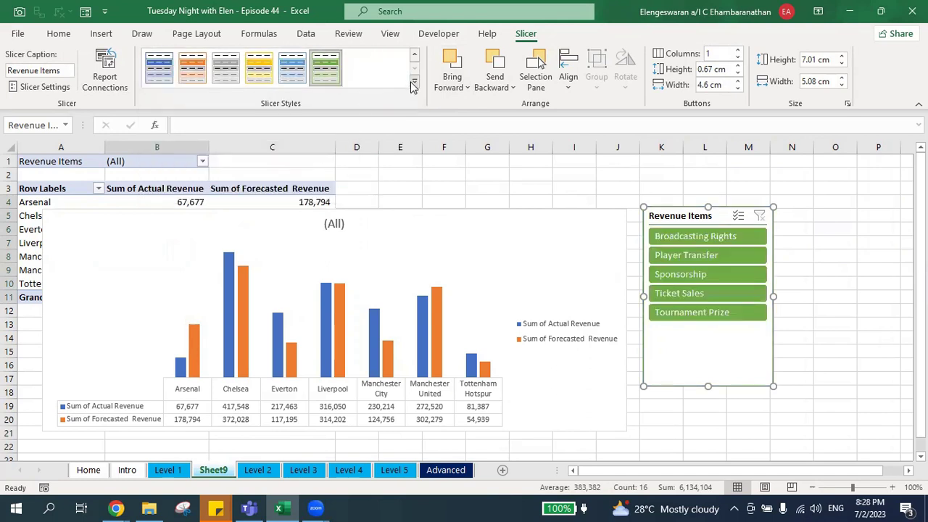
{"action": "left_click", "coordinate": [161, 79]}
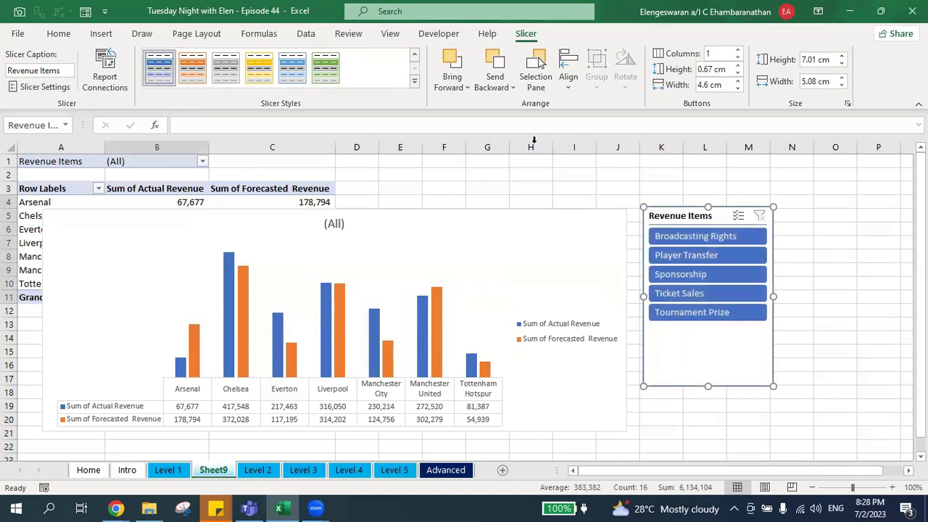
{"action": "left_click", "coordinate": [711, 253]}
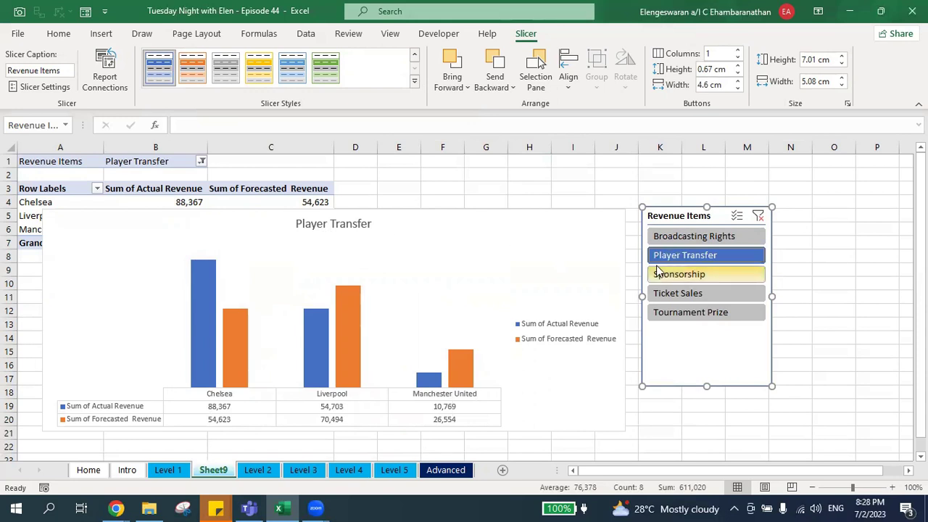
{"action": "left_click", "coordinate": [704, 313]}
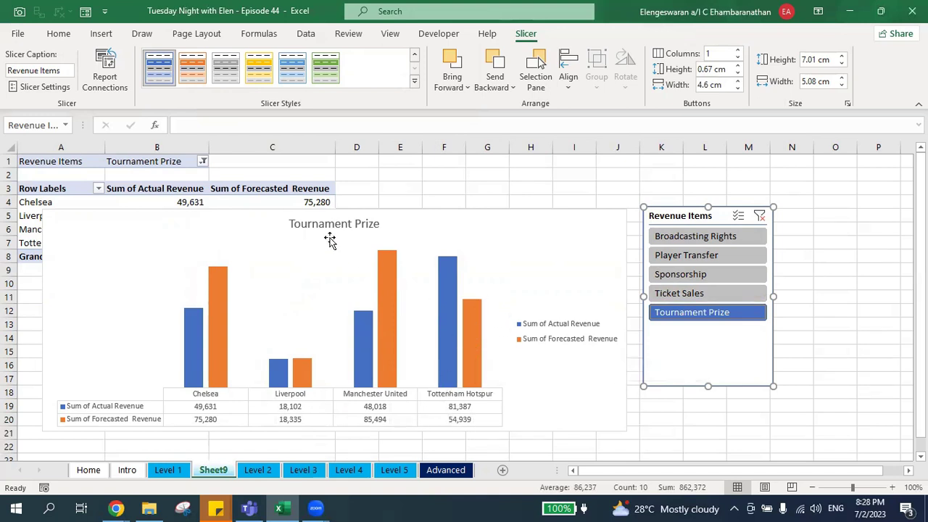
{"action": "left_click", "coordinate": [676, 256]}
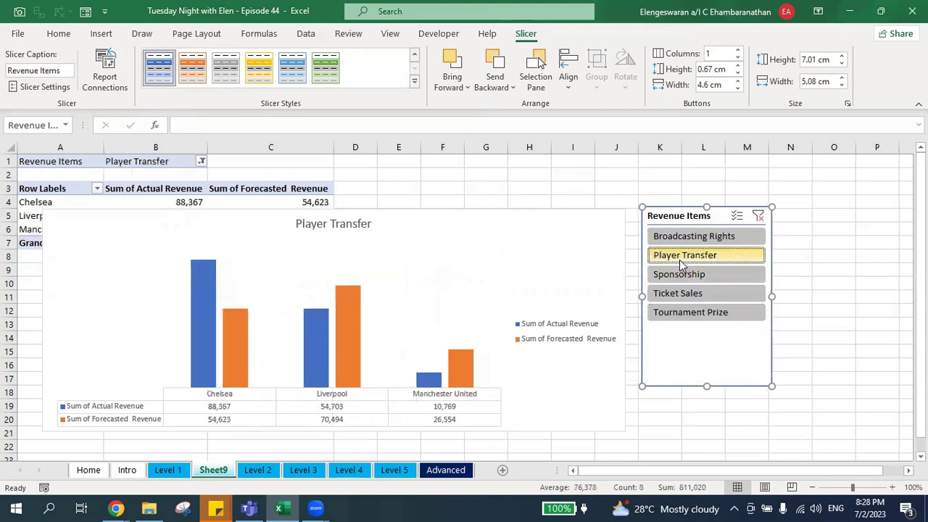